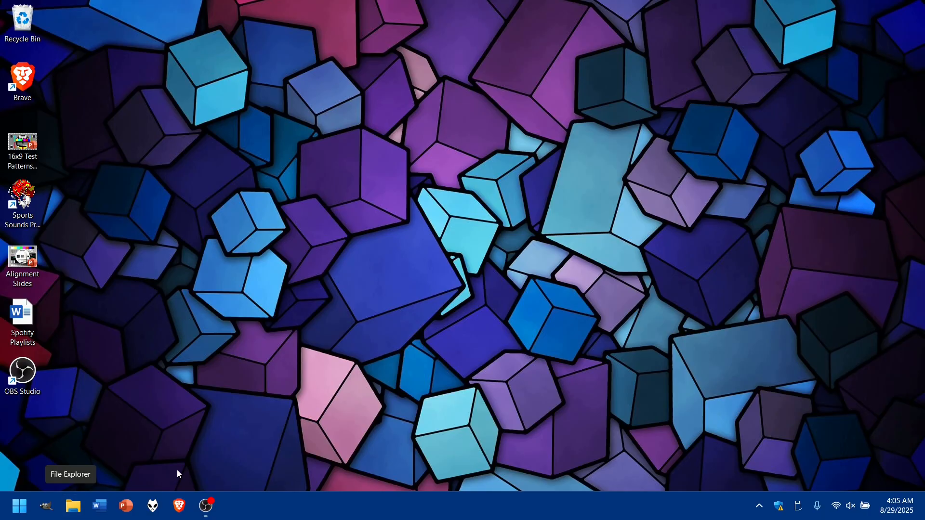
Step: Switch to Brave, search the web for "cachy os" and open the official cachyos.org site
click(181, 507)
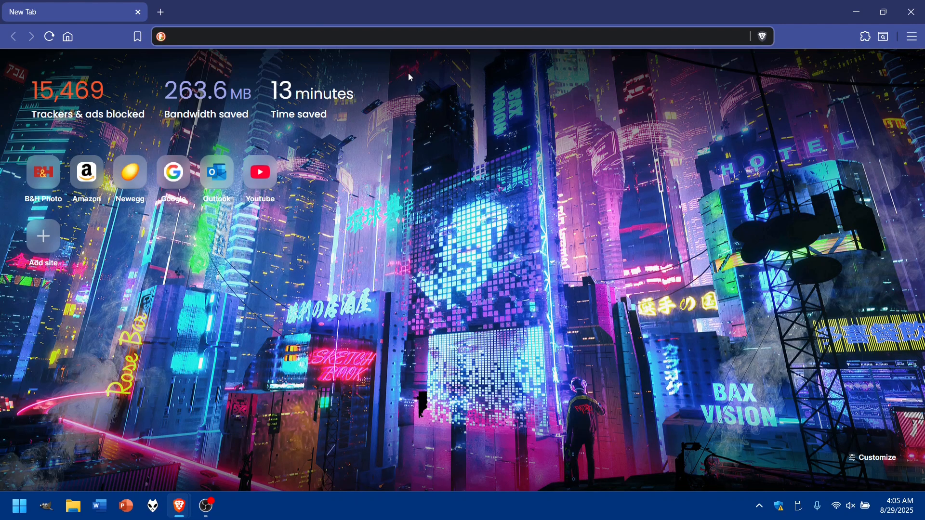
text(ca)
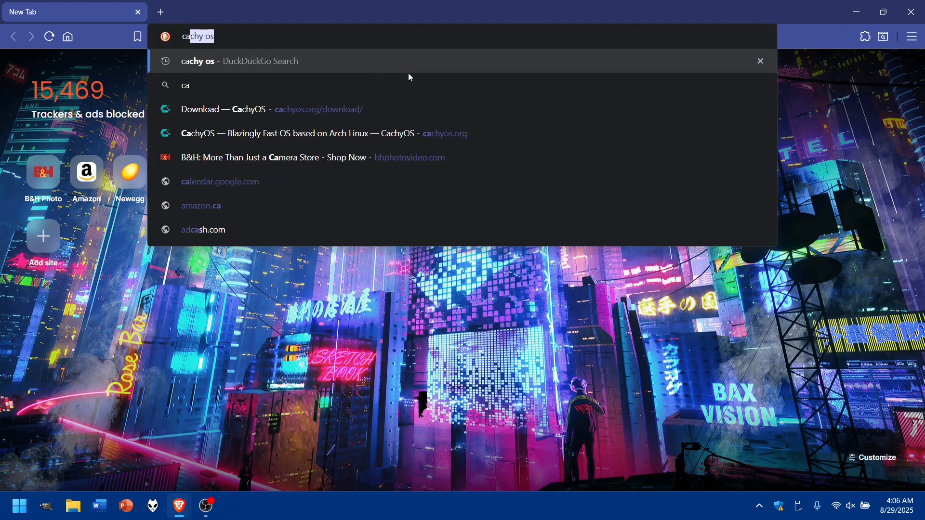
text(chy)
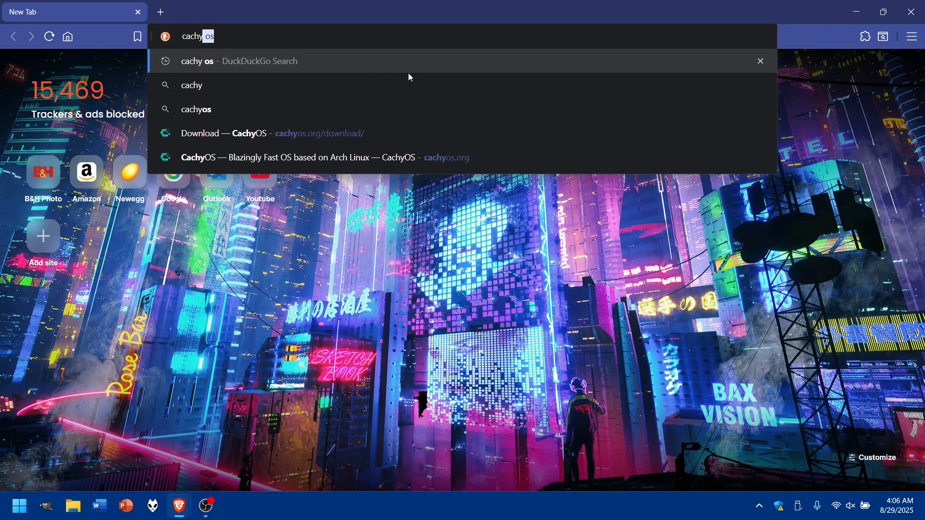
text( os)
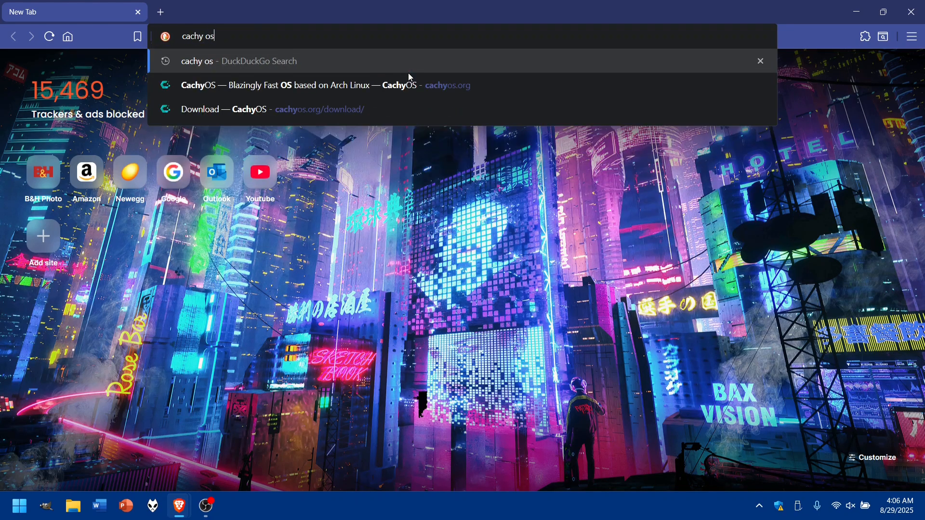
key(Return)
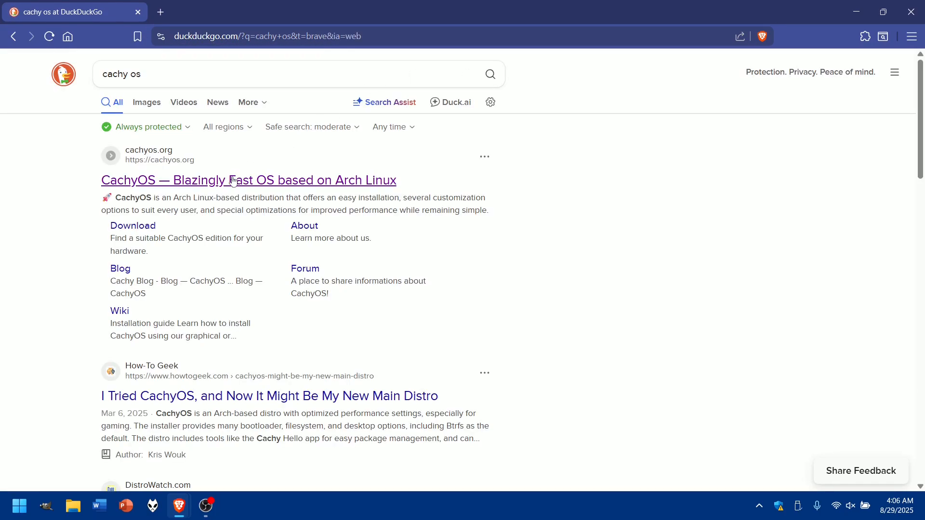
click(232, 182)
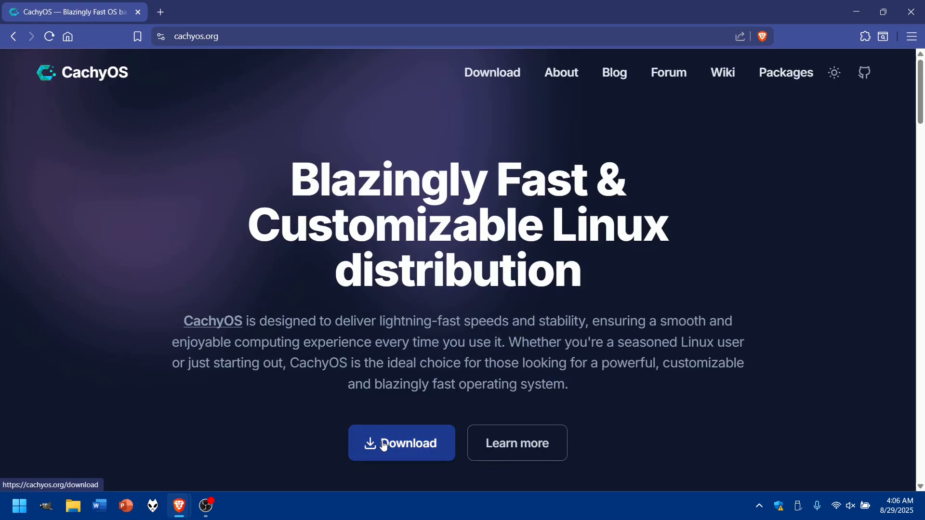
Step: Download the CachyOS Desktop Edition image from the site's download page using the Direct option
scroll(384, 445, down, 3)
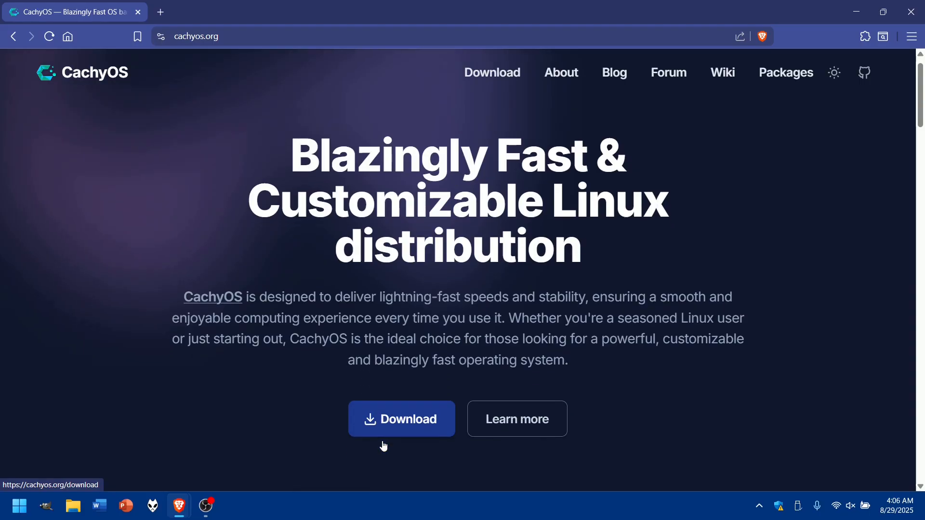
scroll(384, 445, up, 2)
scroll(382, 442, up, 1)
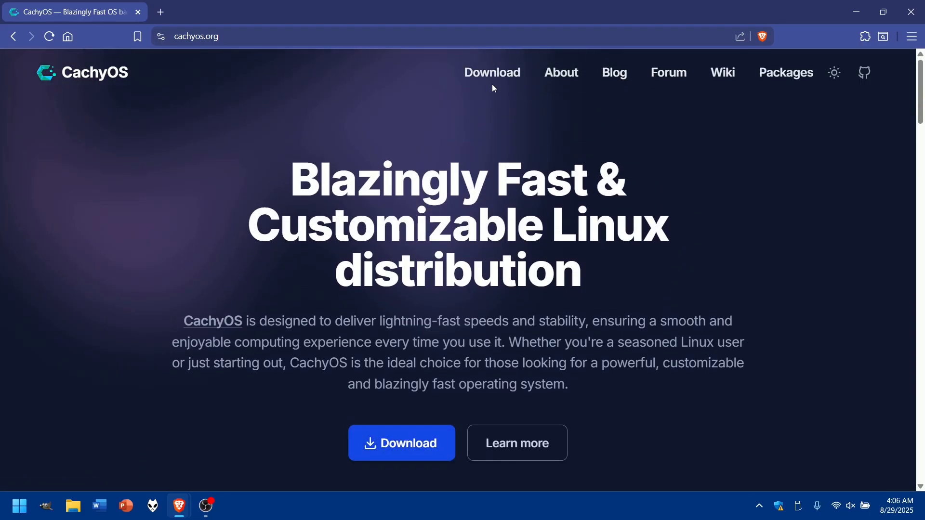
click(387, 442)
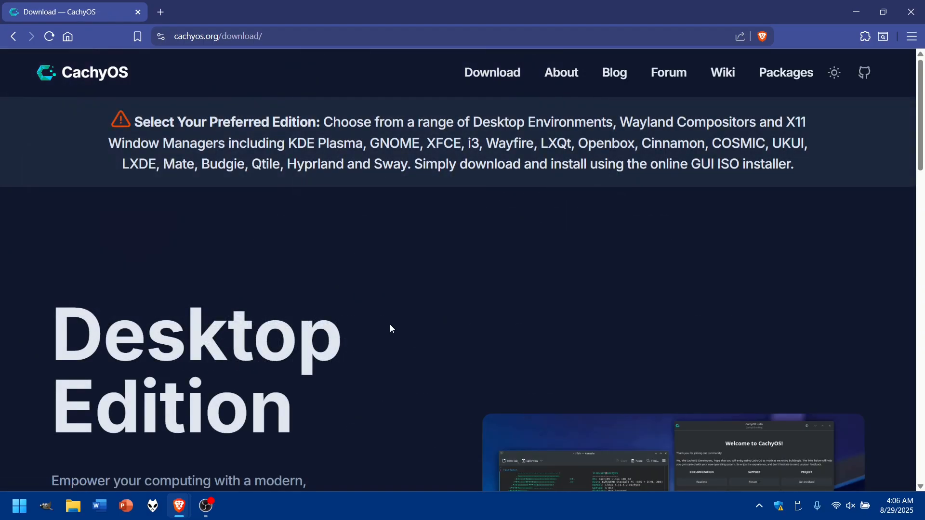
scroll(390, 328, down, 5)
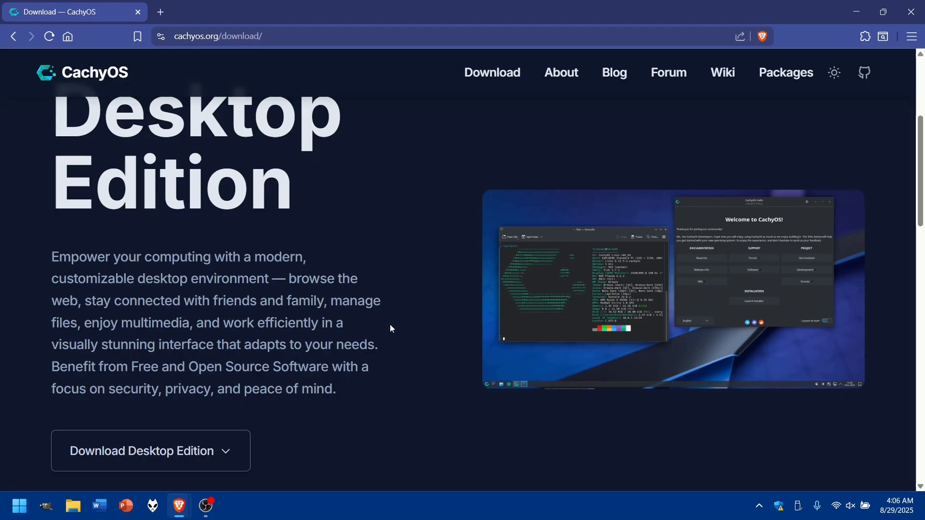
scroll(390, 325, up, 1)
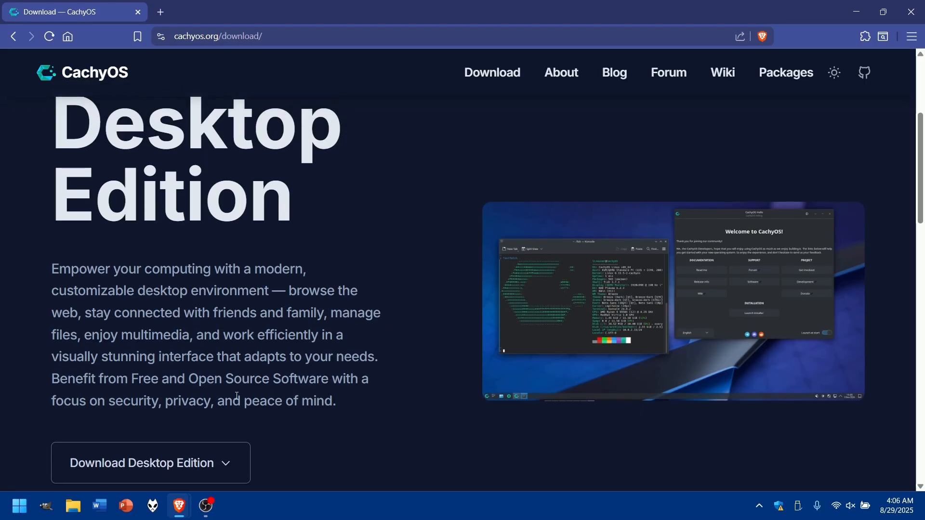
scroll(275, 379, down, 2)
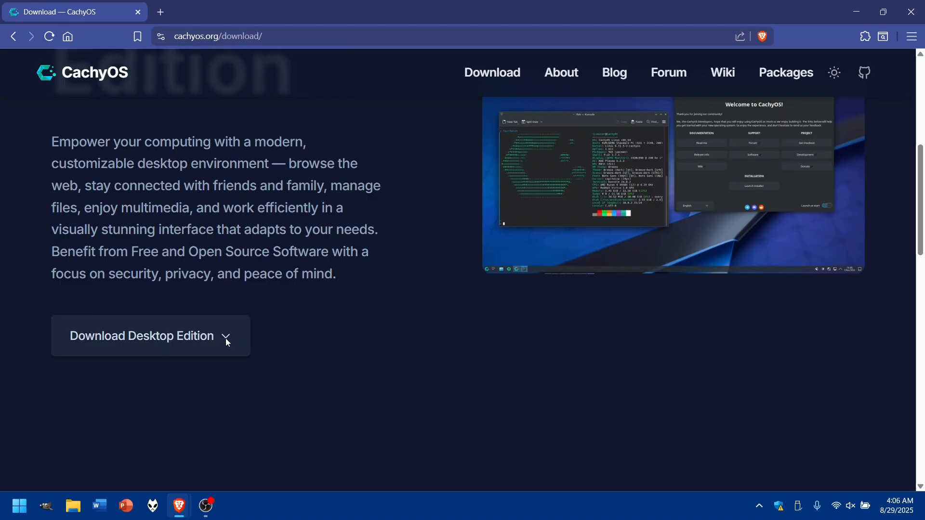
click(225, 338)
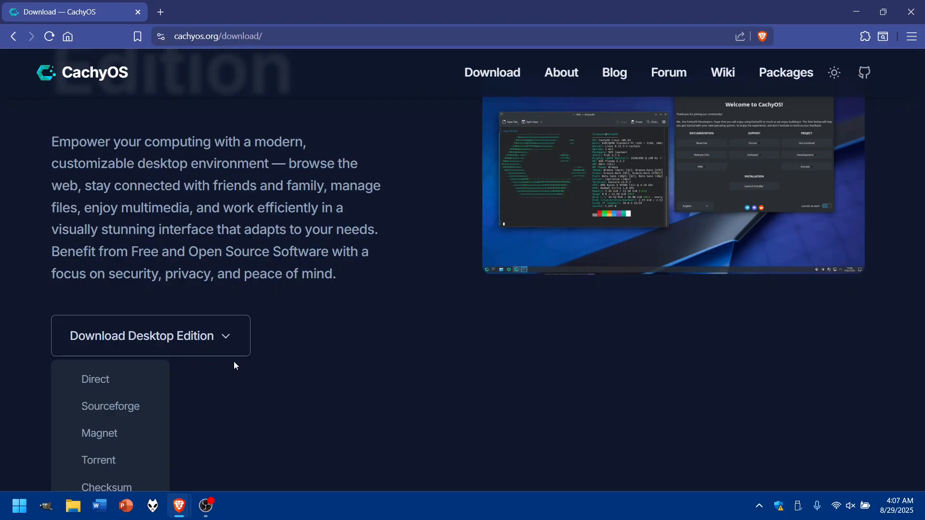
click(94, 381)
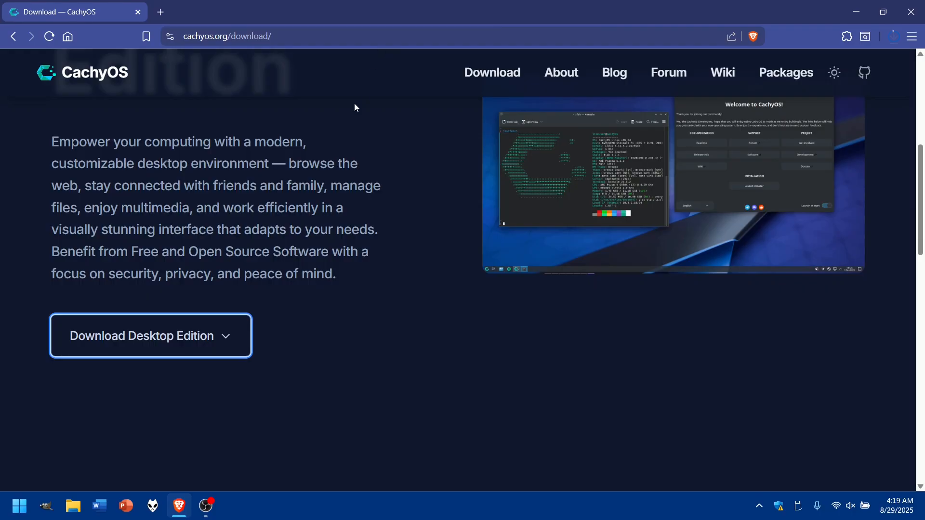
Step: Search for "rufus" in a new tab, review the latest releases on rufus.ie, and close the browser
click(161, 12)
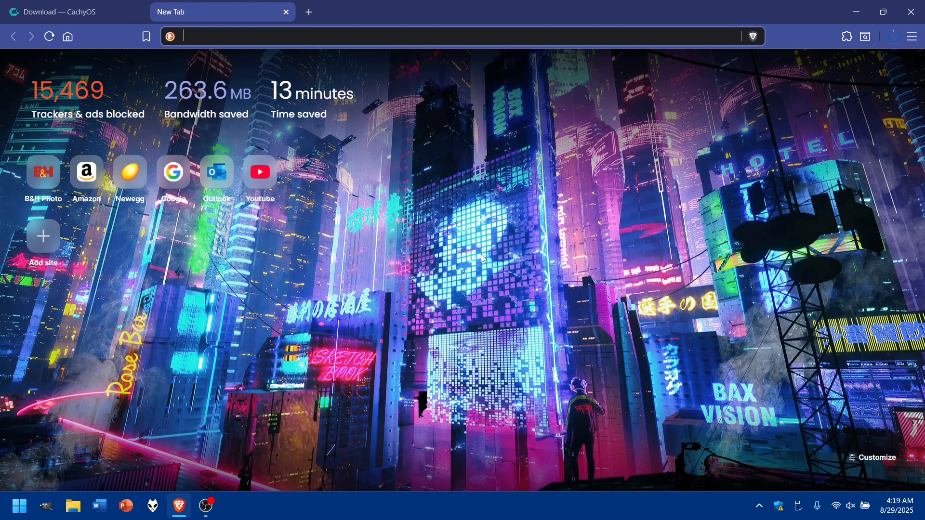
text(ruf)
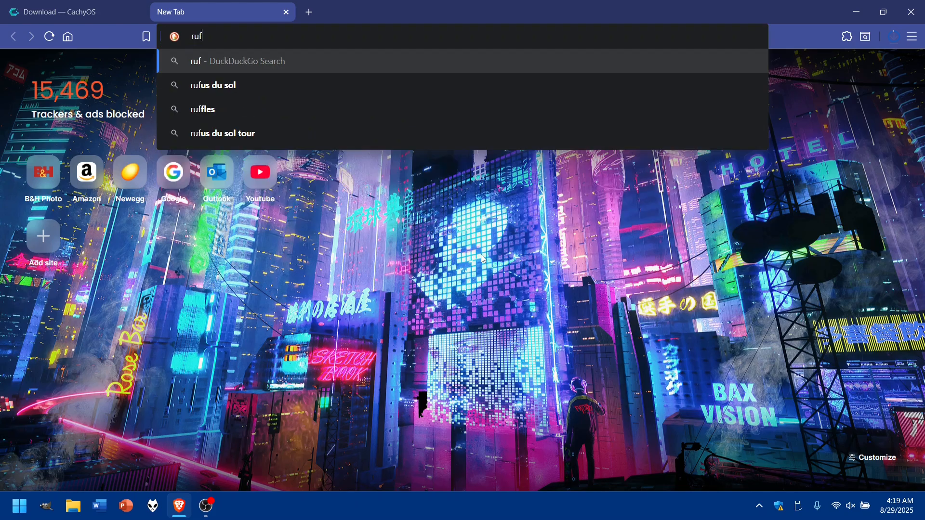
text(us)
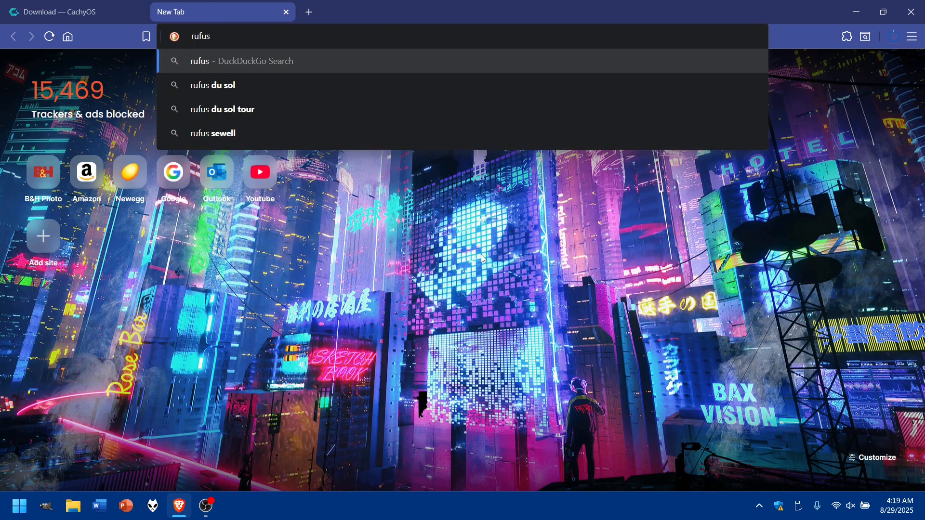
key(Return)
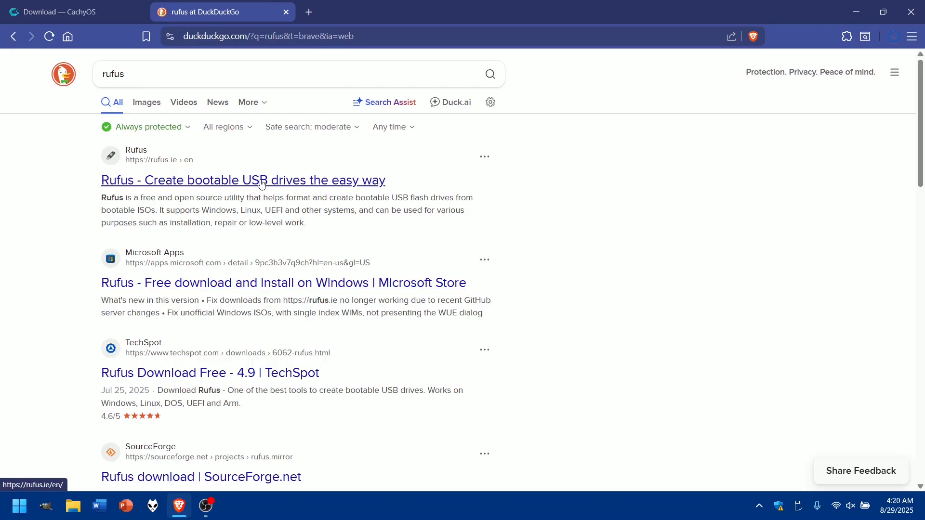
click(261, 182)
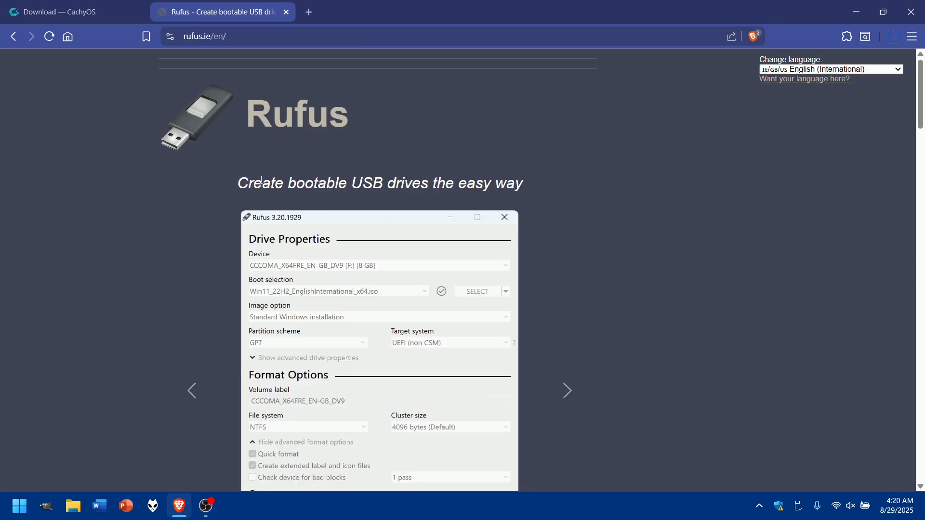
scroll(147, 316, down, 5)
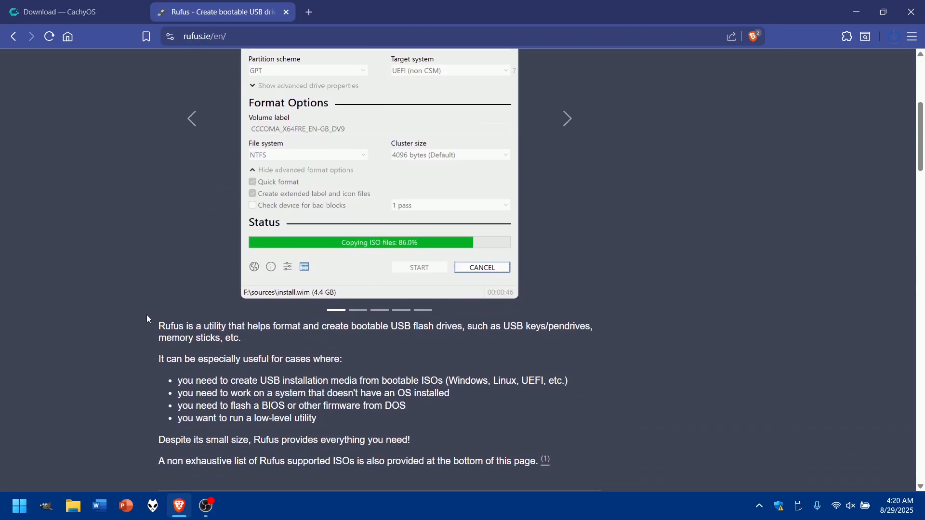
scroll(147, 319, down, 6)
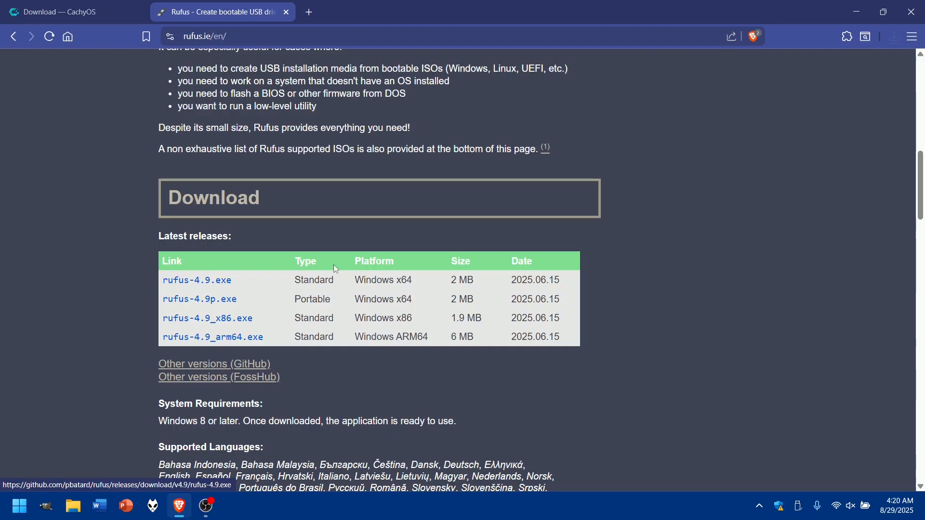
click(286, 13)
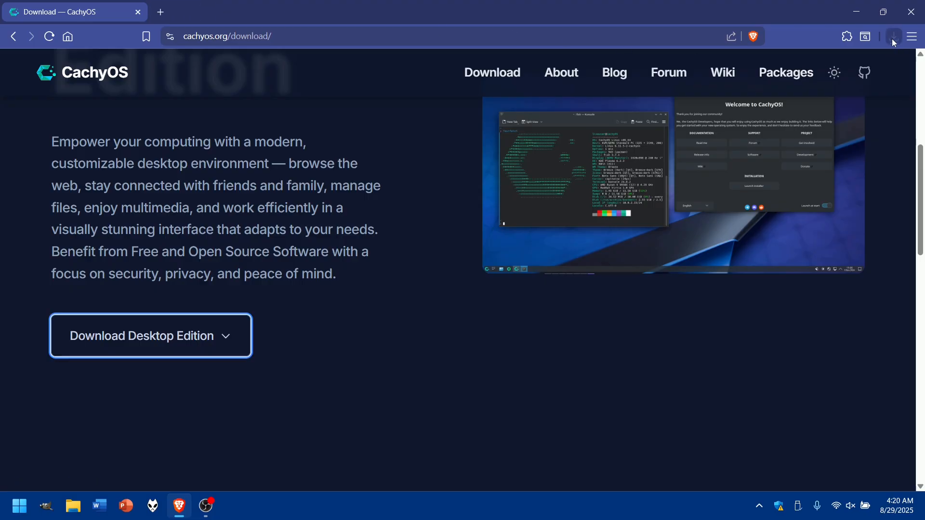
click(915, 16)
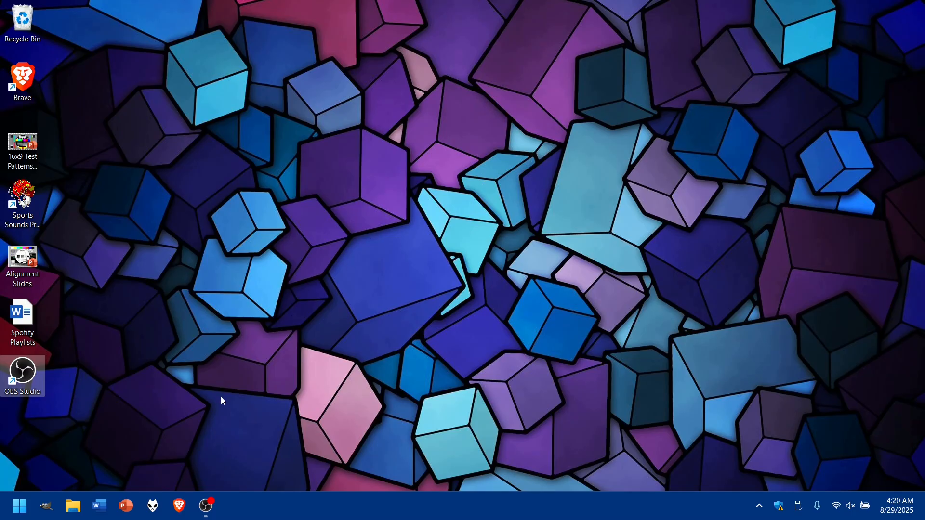
Step: Switch to File Explorer and launch rufus-4.1 from the Downloads folder
click(78, 511)
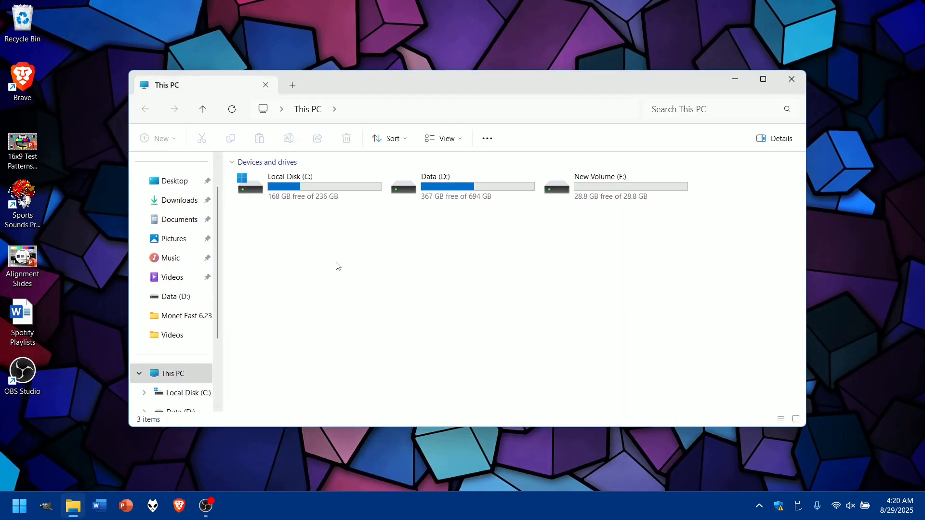
click(187, 207)
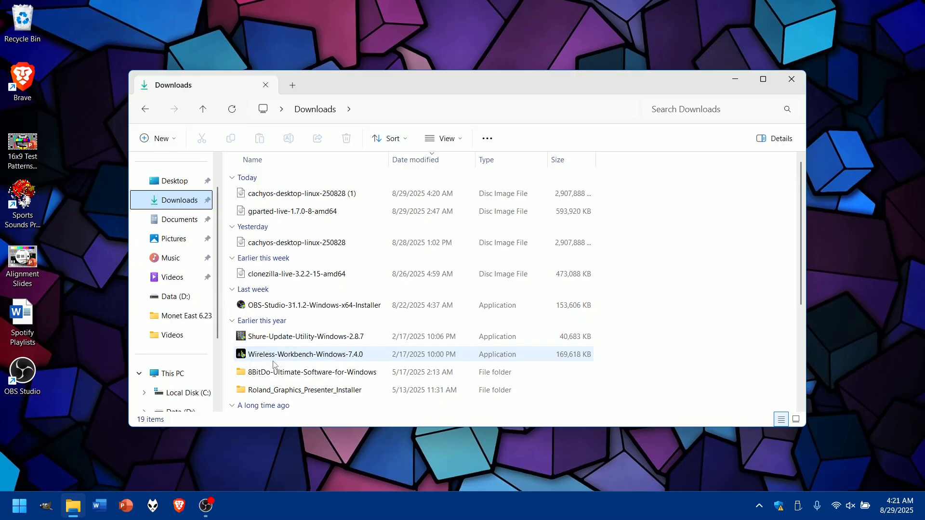
scroll(273, 364, down, 2)
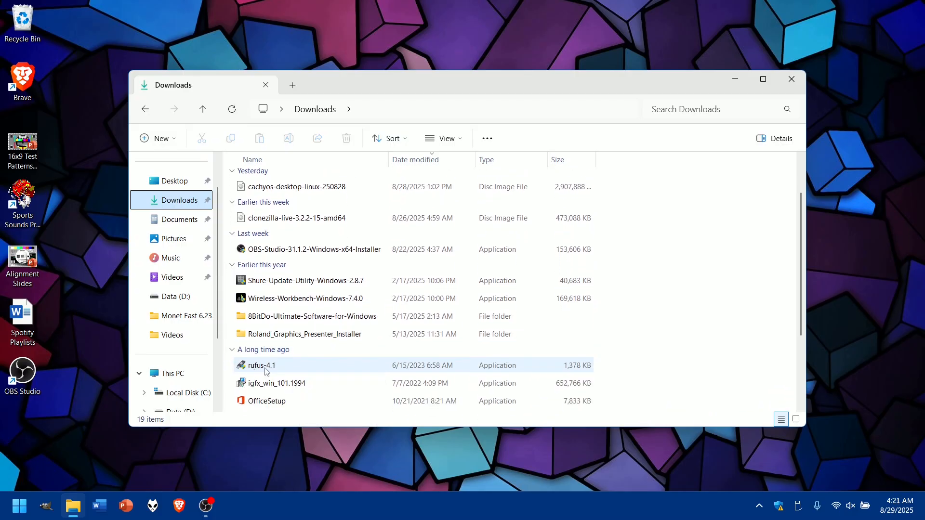
double_click(262, 366)
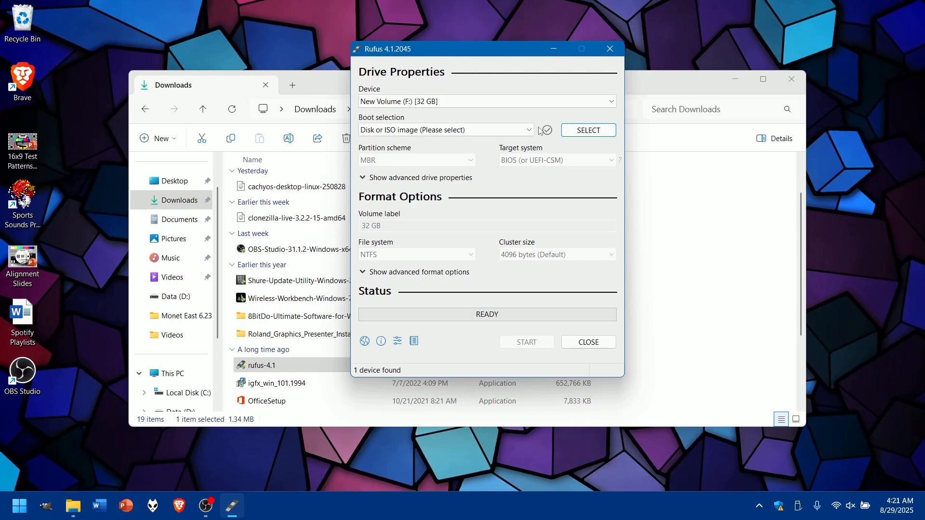
Step: Write cachyos-desktop-linux-250828 (1).iso to the 32 GB drive F: in DD Image mode, and close Rufus and the Downloads window
click(595, 131)
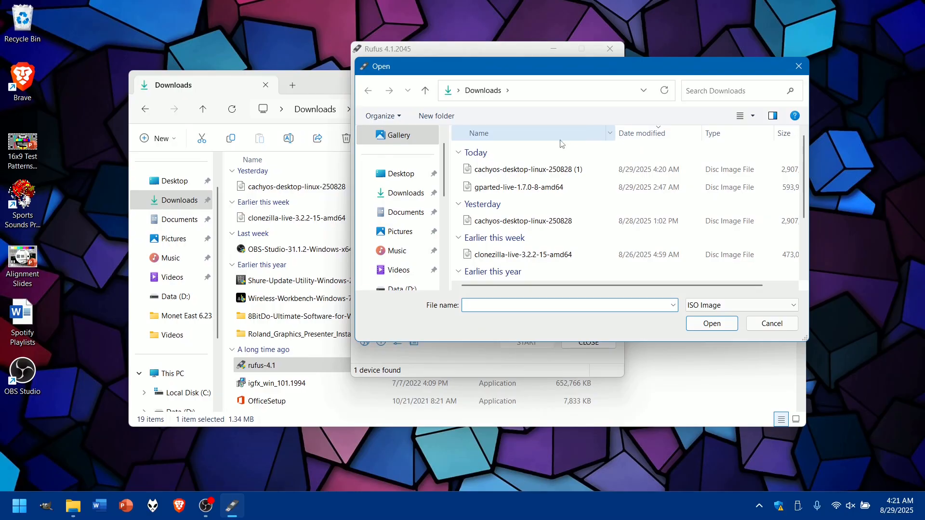
double_click(520, 170)
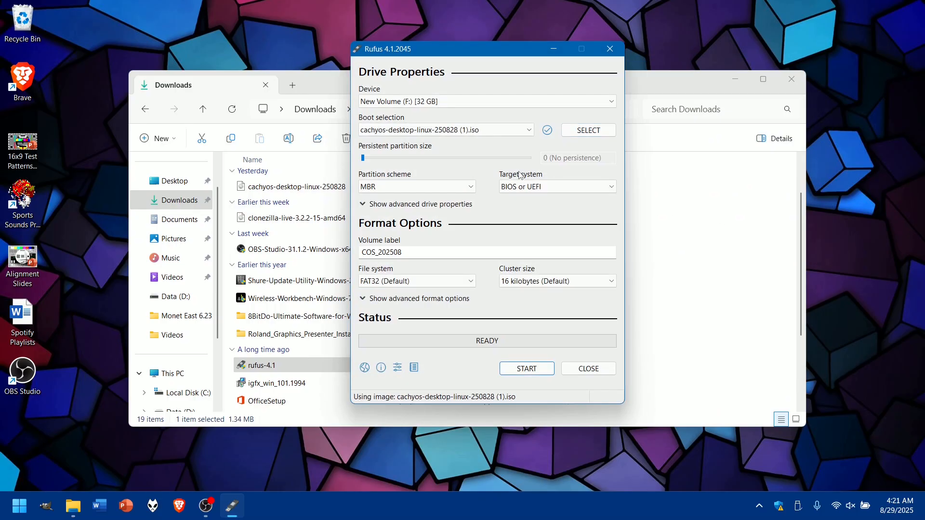
click(526, 369)
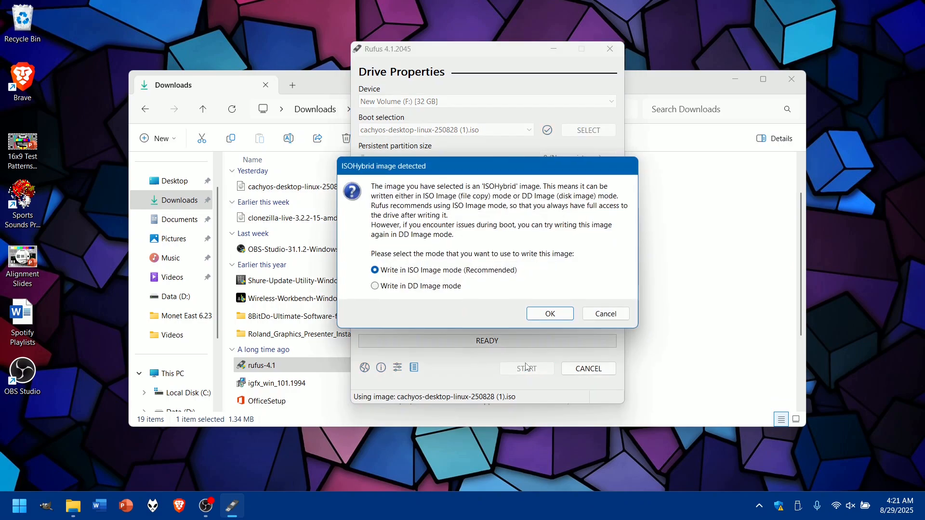
click(376, 287)
click(551, 314)
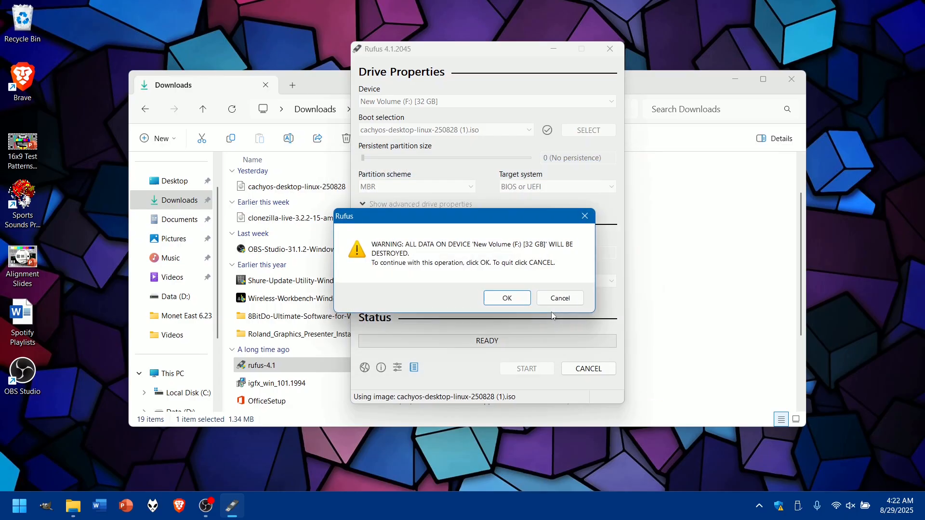
click(507, 299)
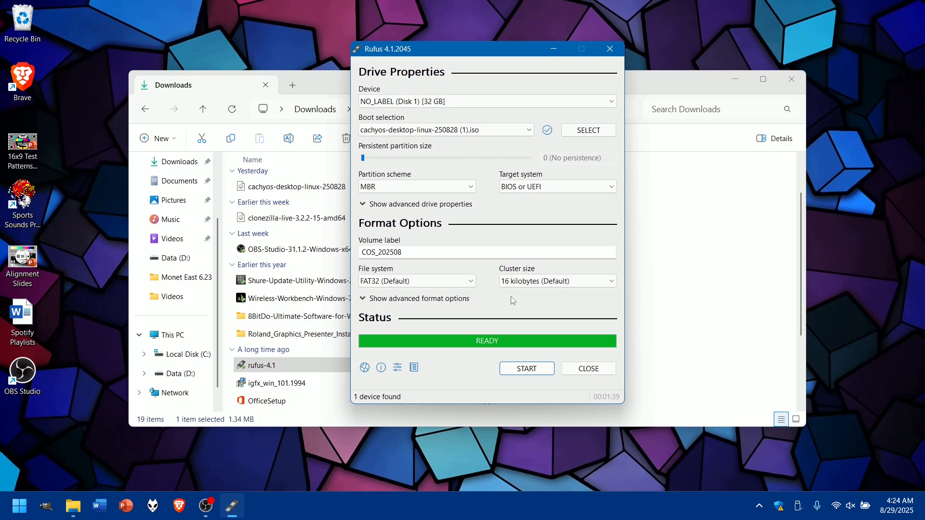
click(589, 369)
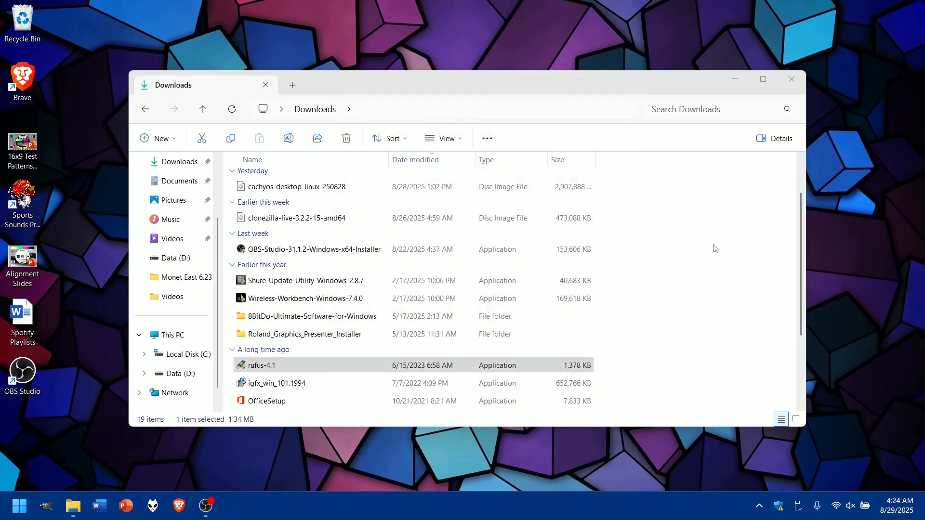
click(791, 80)
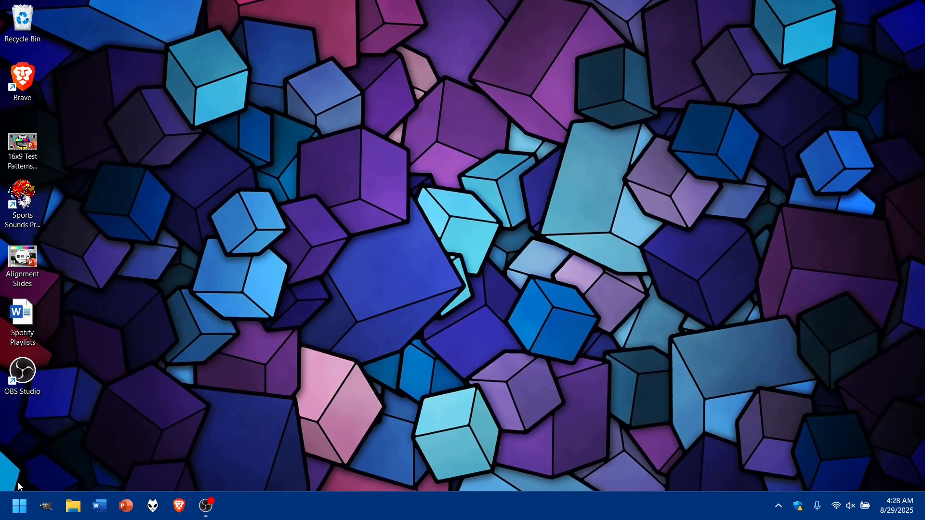
Step: Search Windows for "control panel" and open Control Panel
right_click(20, 507)
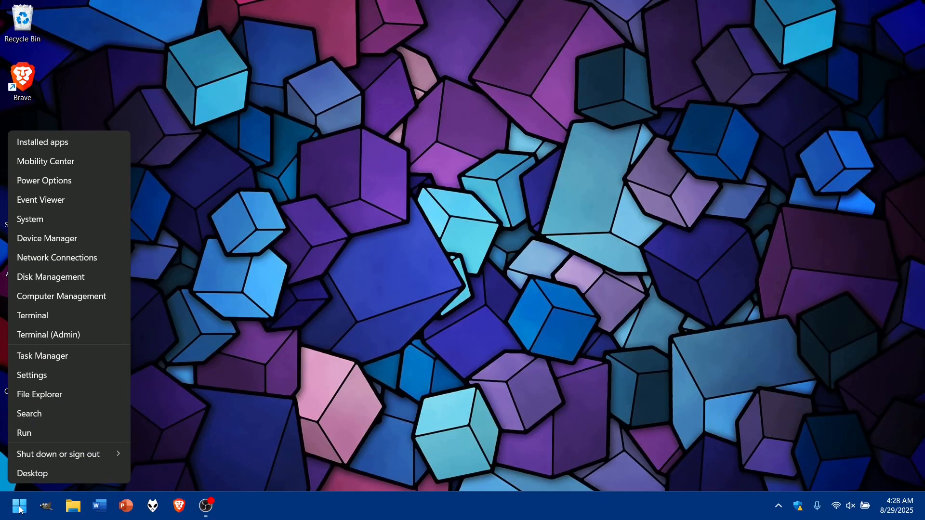
click(30, 414)
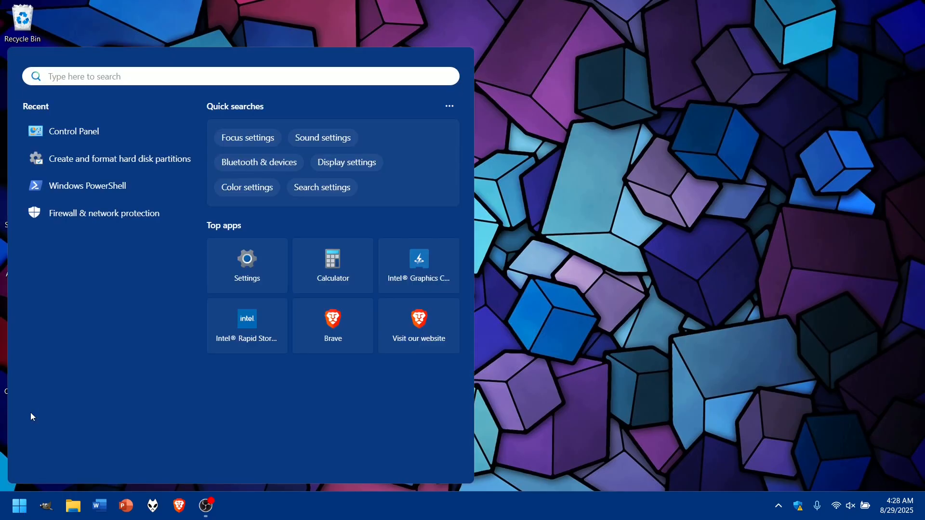
text(cont)
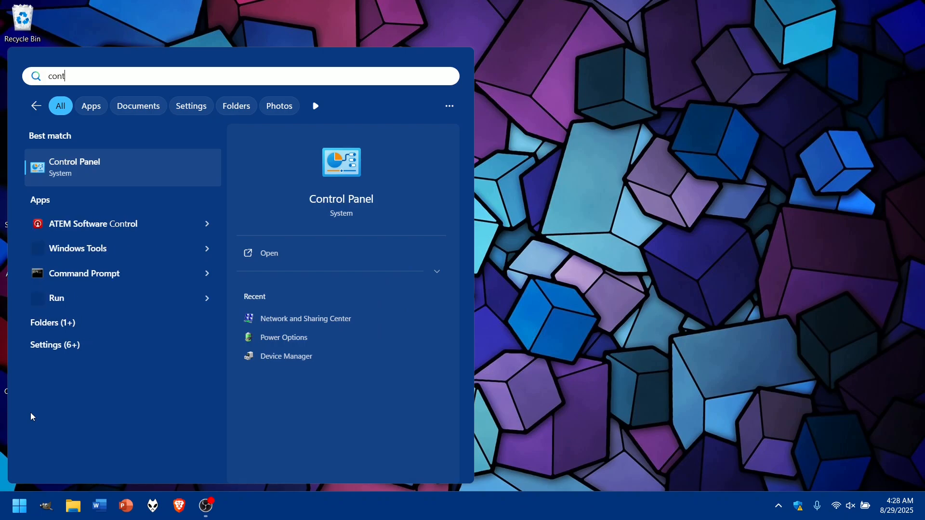
text(rol)
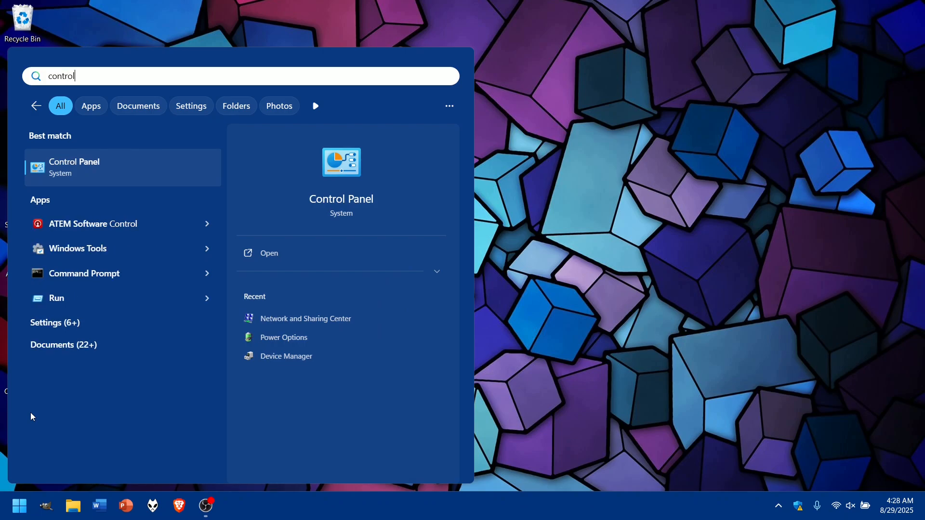
text( pa)
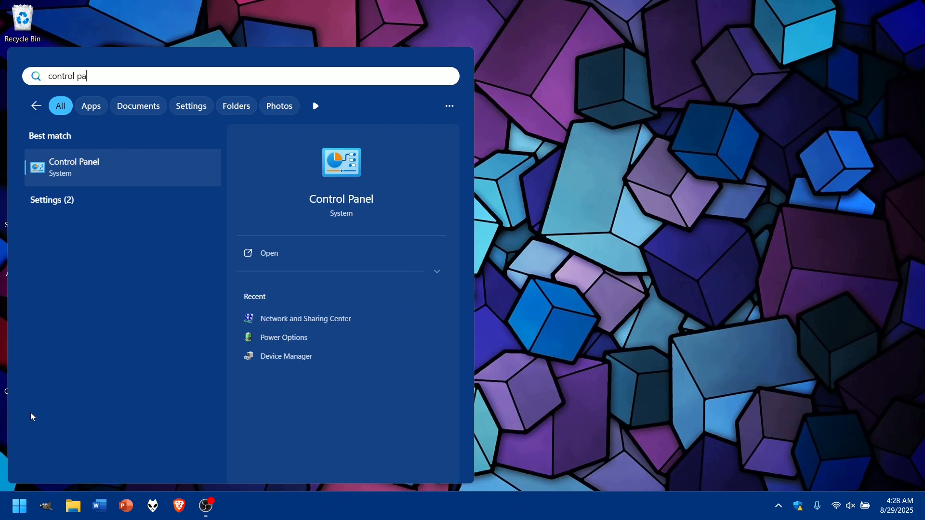
text(nel)
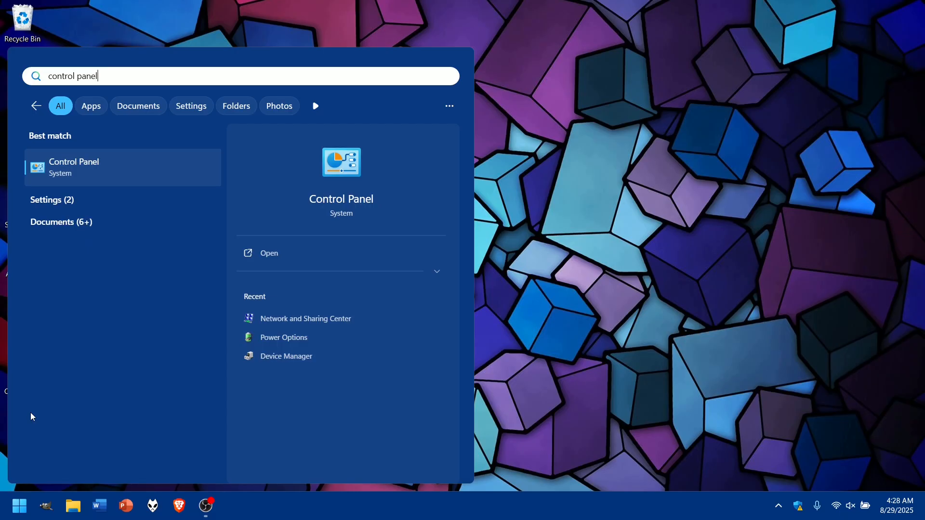
key(Return)
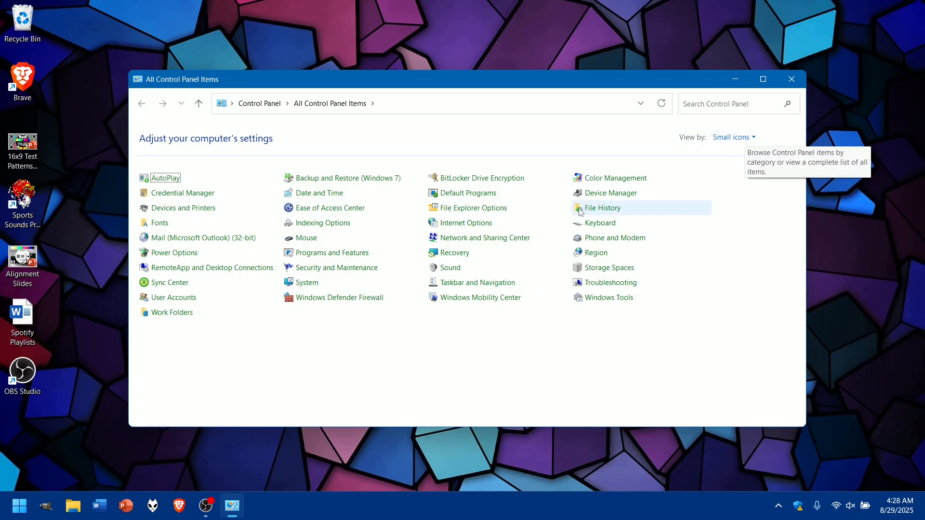
Step: Disable the Wi-Fi adapter through the adapter settings of the Network and Sharing Center, and close both network windows
click(480, 239)
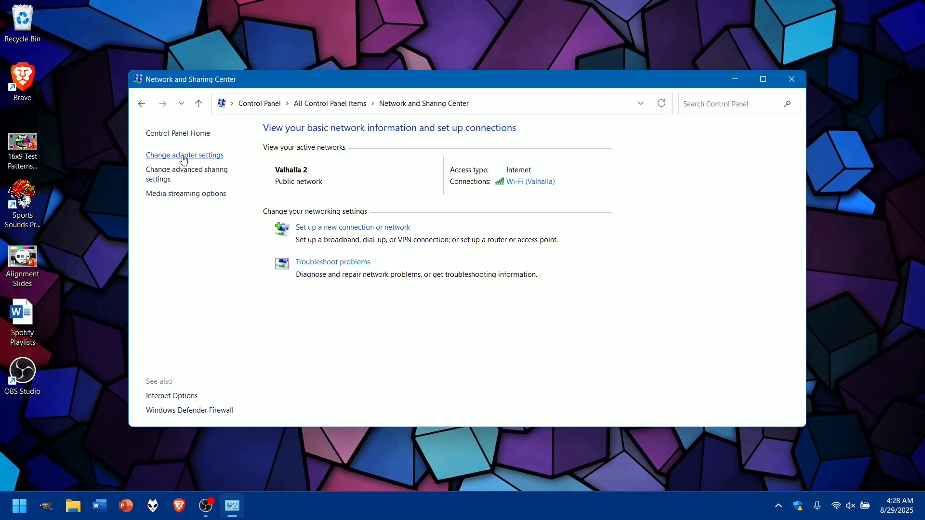
click(183, 156)
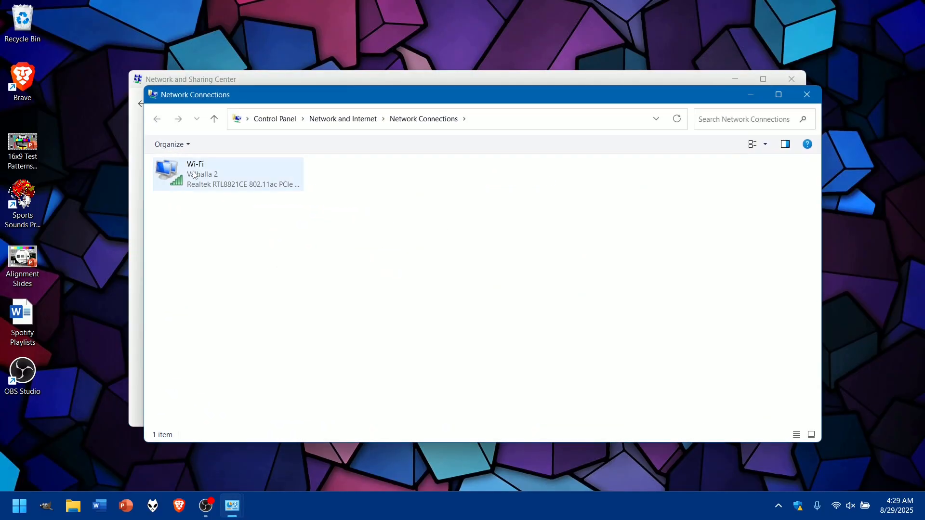
right_click(194, 174)
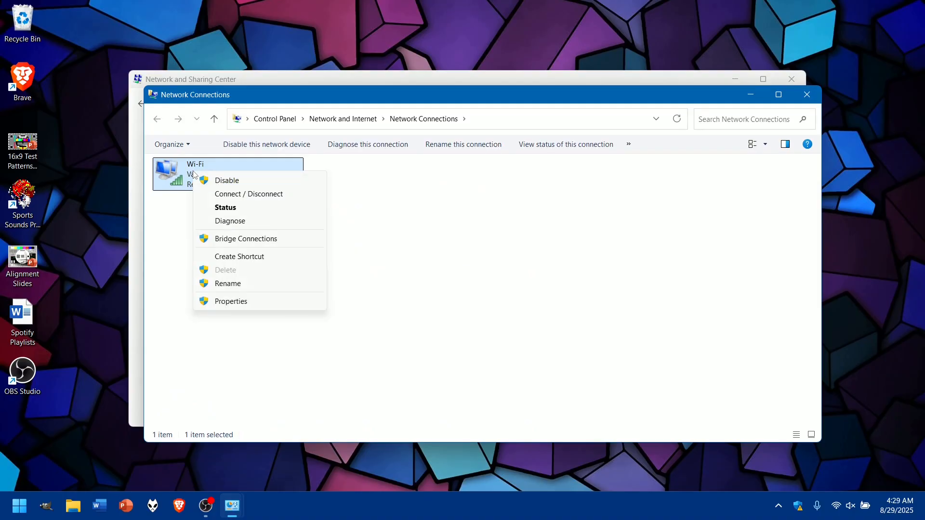
click(222, 181)
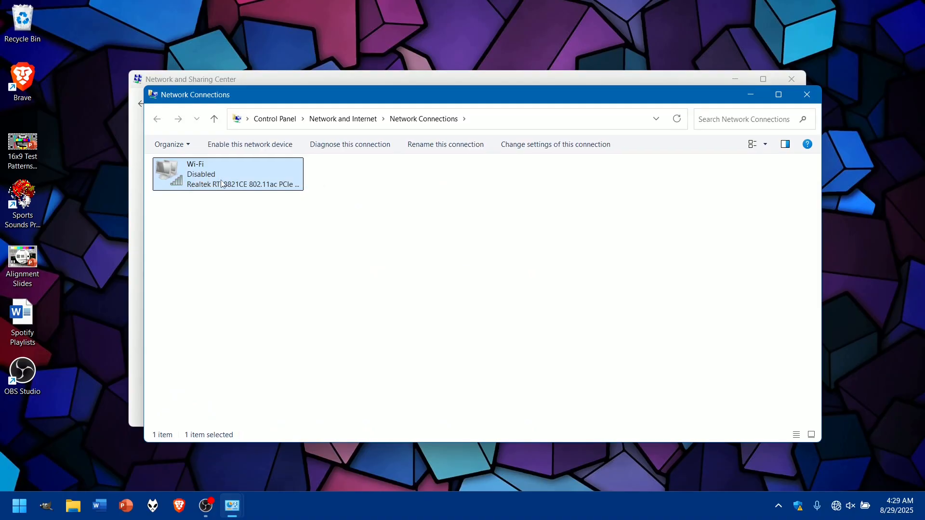
click(807, 95)
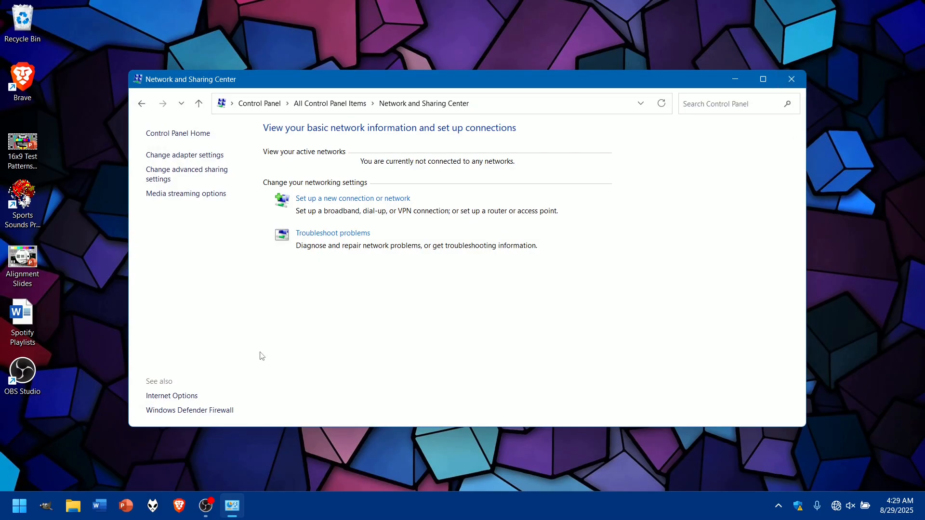
click(798, 76)
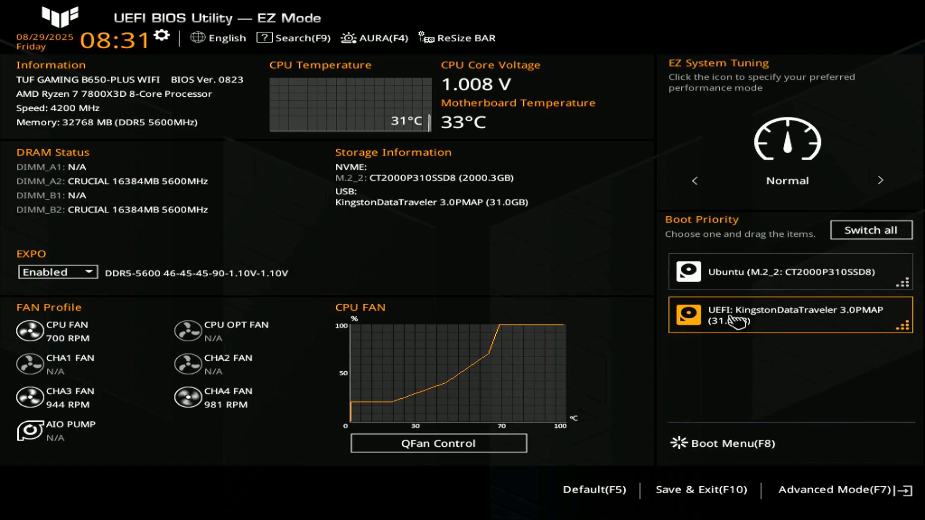
Step: Make the UEFI KingstonDataTraveler 3.0 USB drive the first boot priority and open the Secure Boot settings in the BIOS Advanced Mode
drag(737, 322, 737, 272)
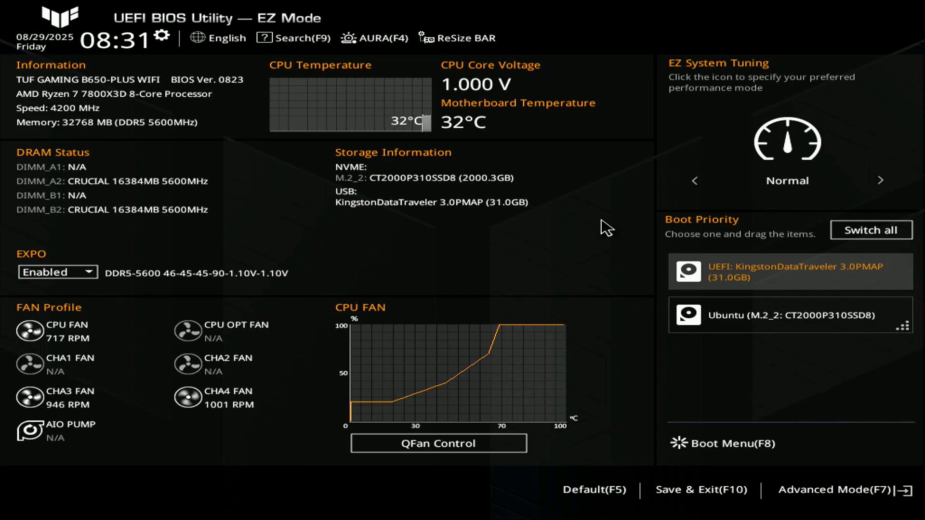
click(836, 490)
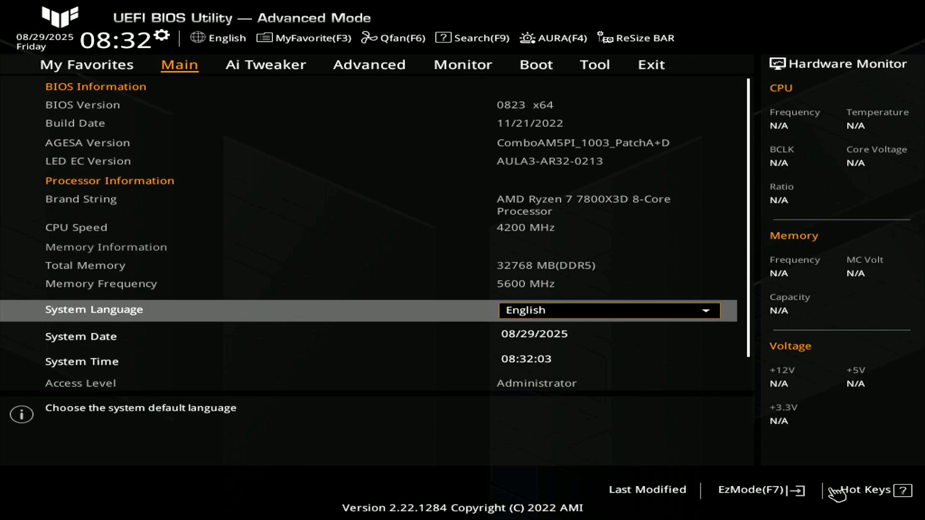
click(530, 68)
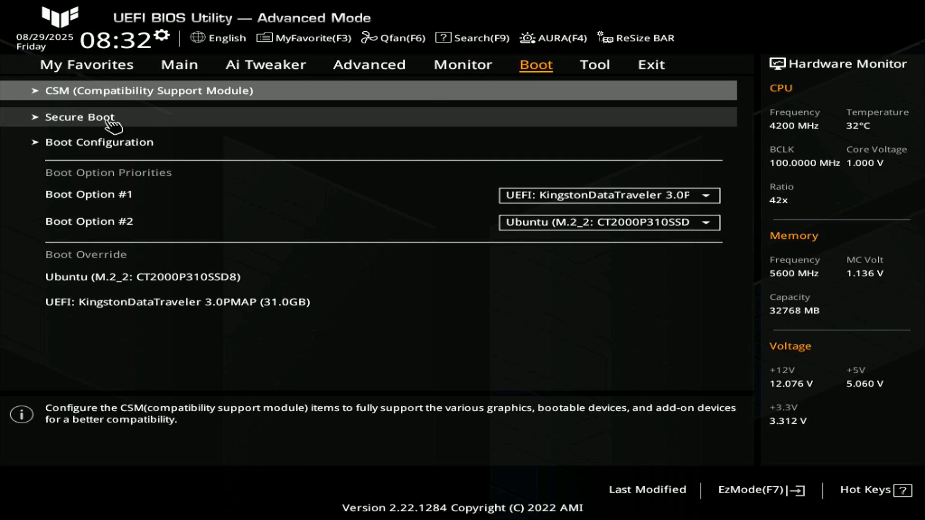
click(66, 124)
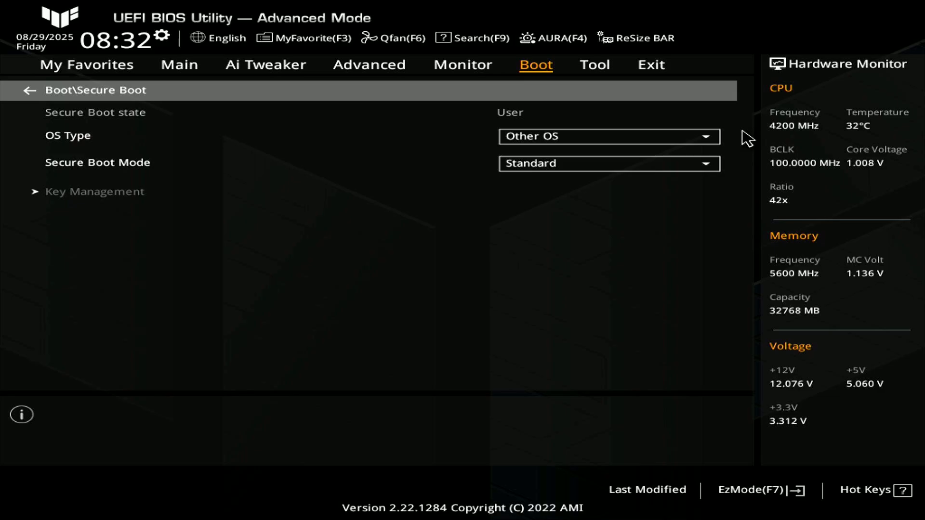
Step: Save the BIOS configuration and reset from EZ Mode, and boot the CachyOS entry of the live USB
key(F7)
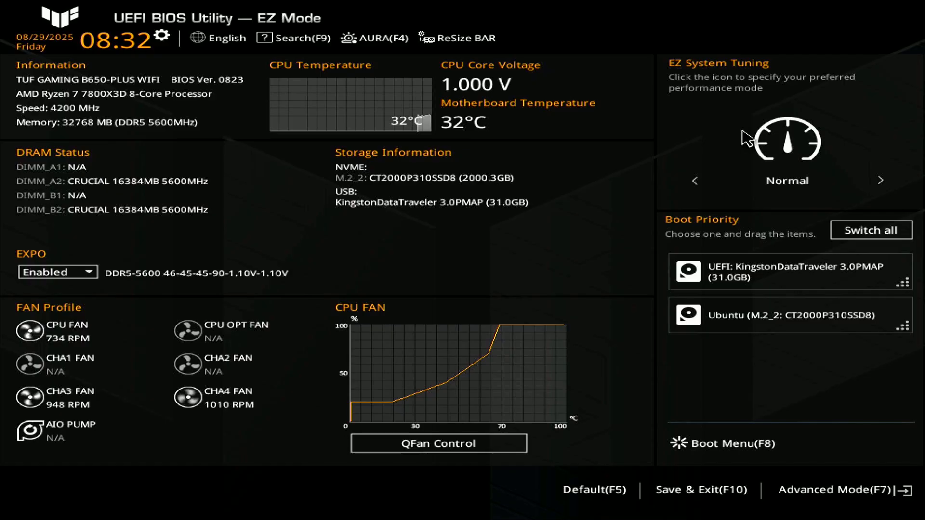
key(F10)
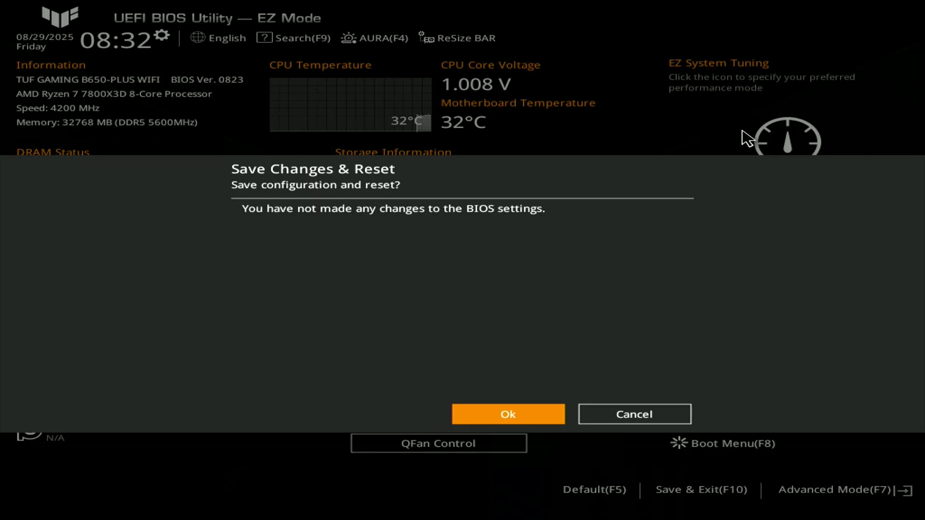
key(Return)
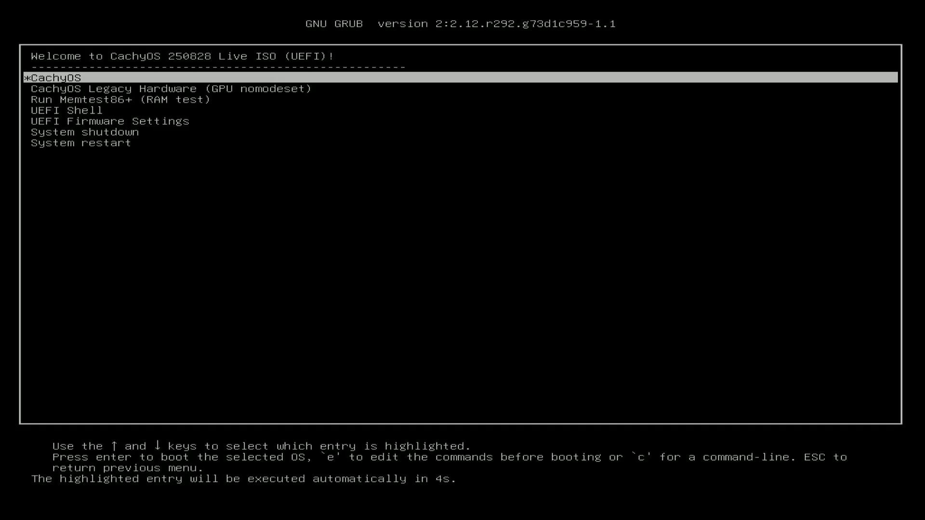
key(Return)
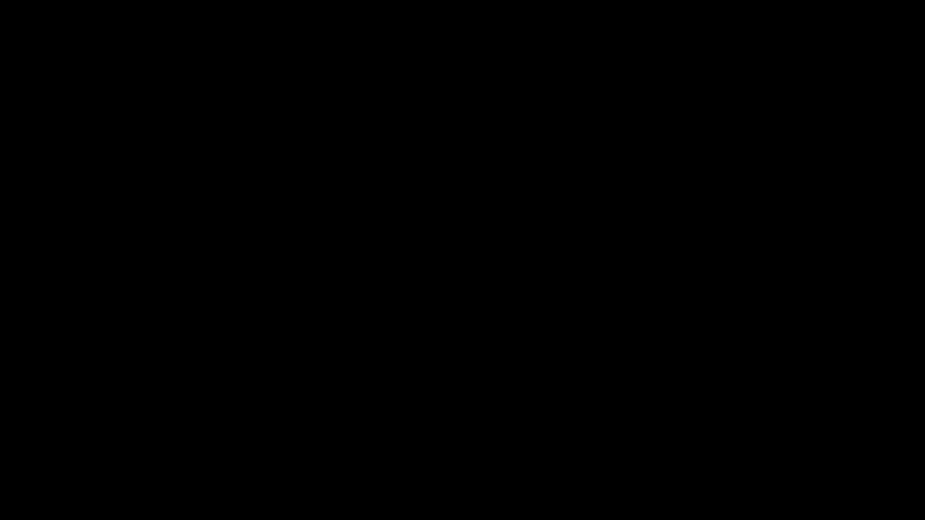